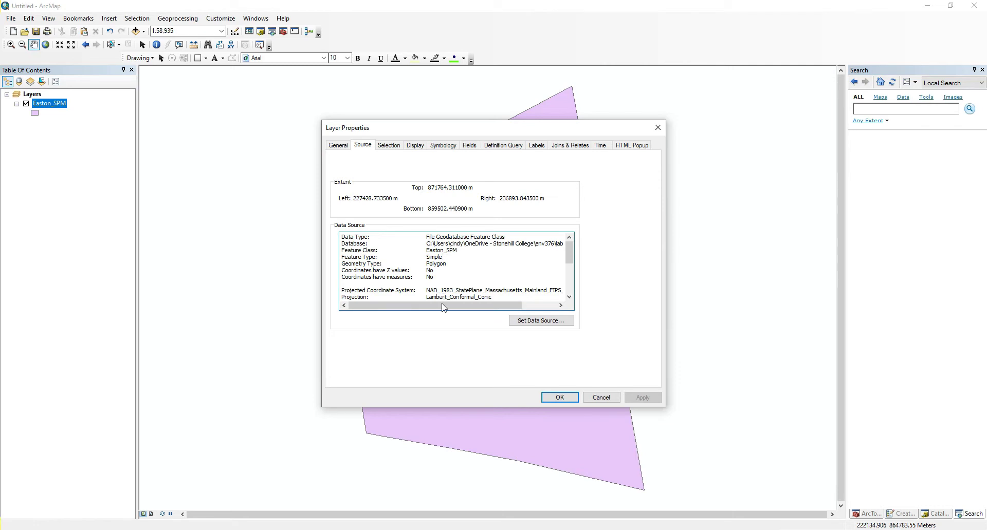
# Examine the coordinate system details in the Easton_SPM layer's source properties and close the properties.
pyautogui.moveTo(440, 308); pyautogui.dragTo(463, 312)
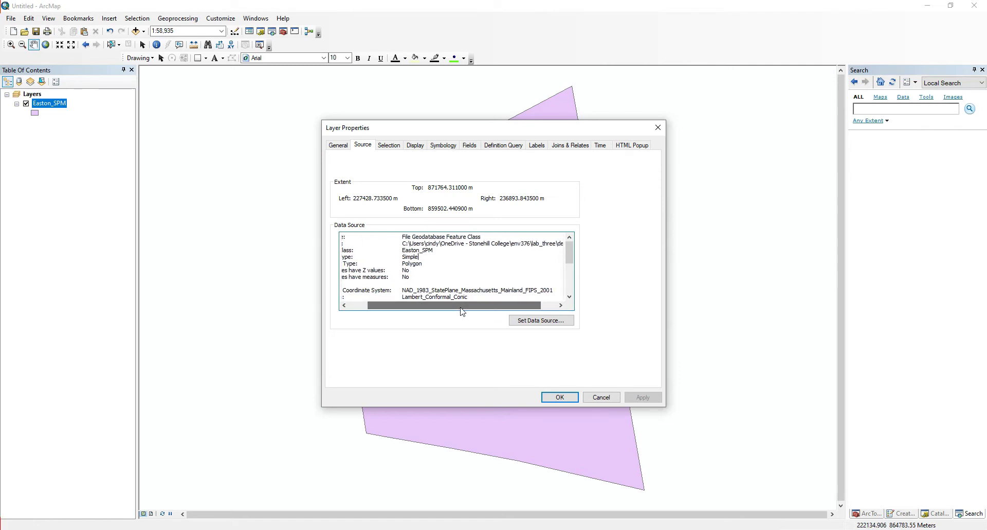
pyautogui.click(557, 397)
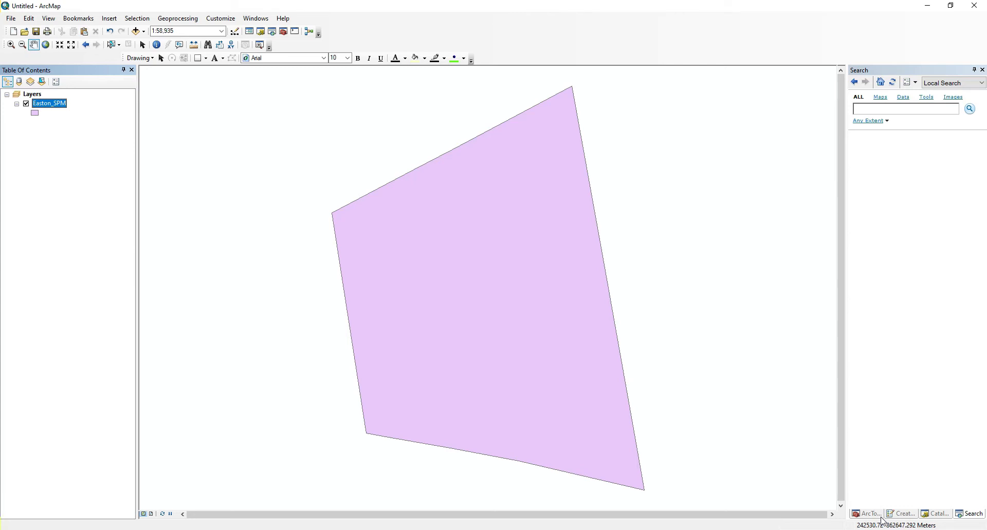
# Start the Project tool from the Projections and Transformations toolset with Easton_SPM as the input dataset.
pyautogui.click(869, 515)
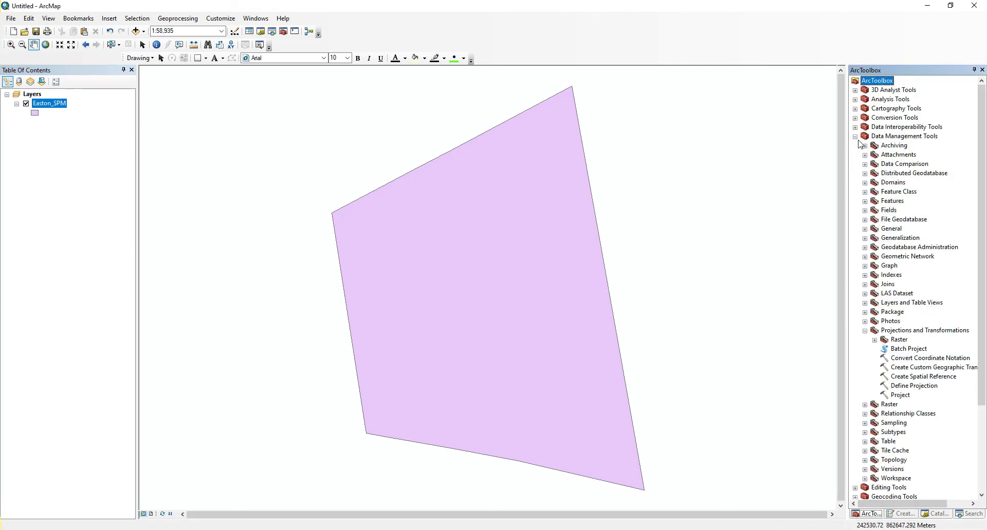
pyautogui.click(890, 138)
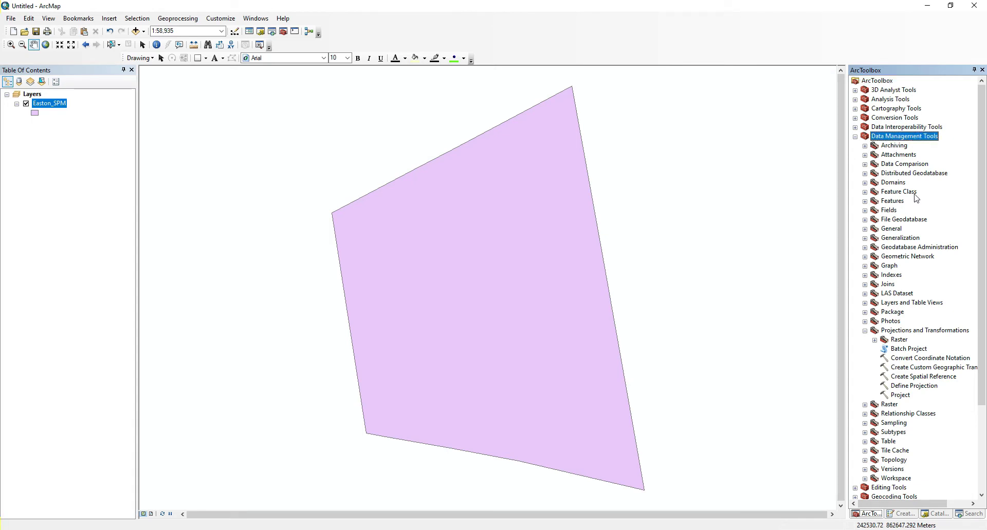
pyautogui.click(899, 333)
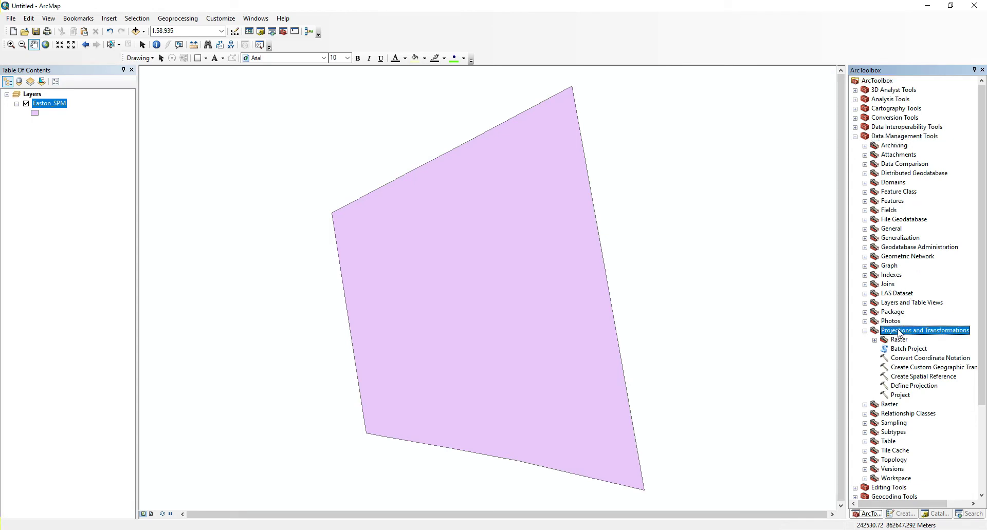
pyautogui.click(901, 397)
pyautogui.doubleClick(902, 397)
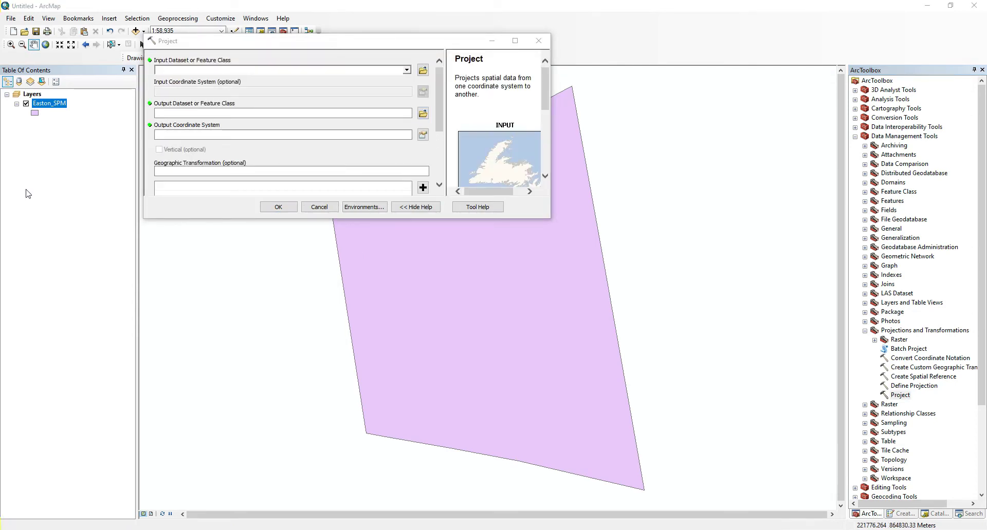
pyautogui.click(169, 41)
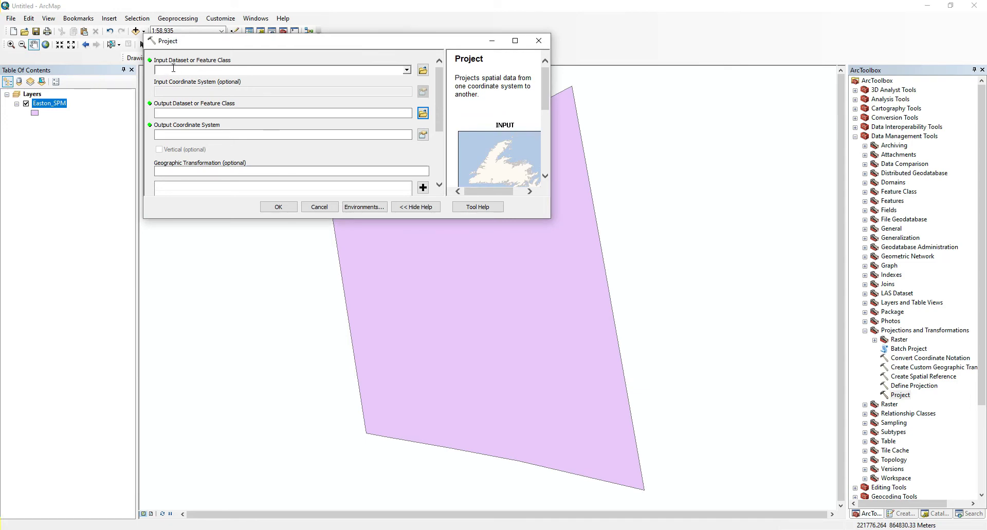
pyautogui.click(406, 69)
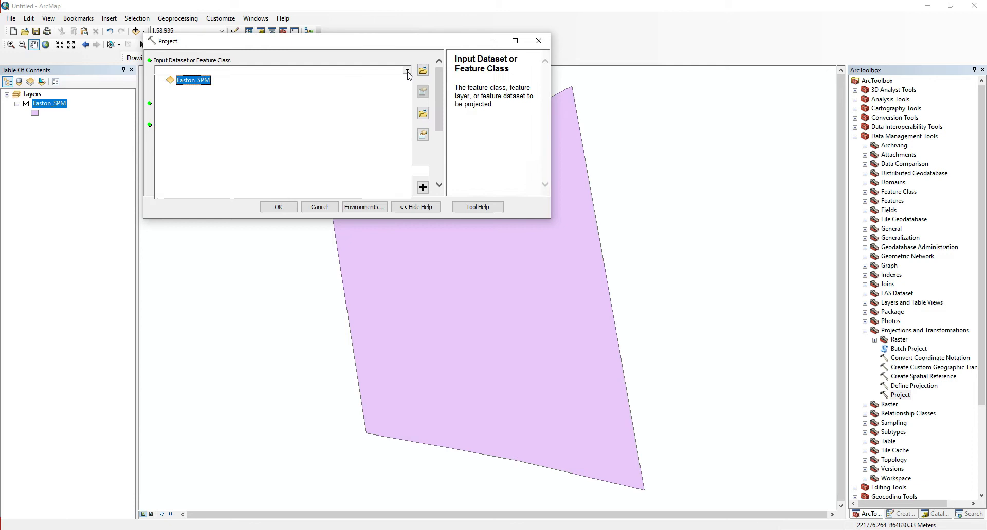
pyautogui.click(203, 85)
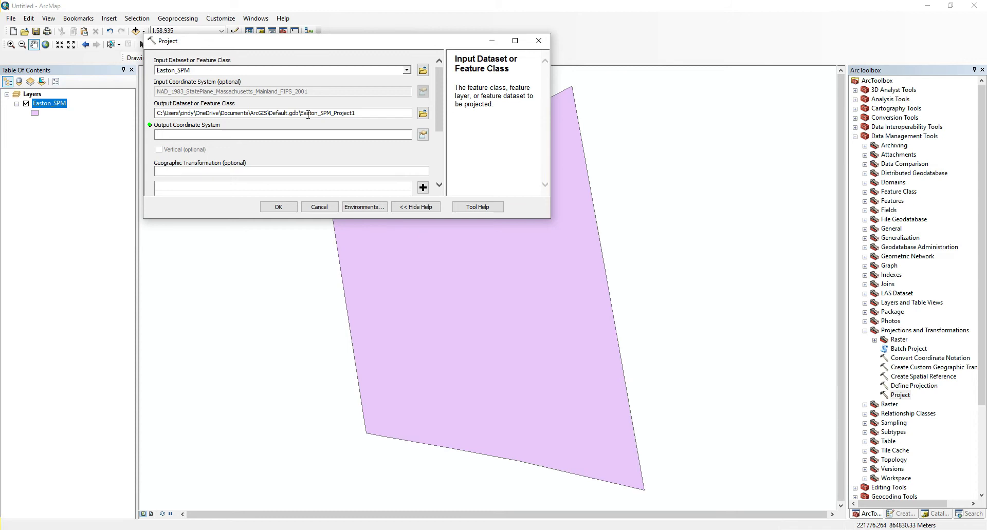
# Set the output feature class to Easton_UTM_Zone_18N inside demo.gdb in the lab_three folder.
pyautogui.click(423, 113)
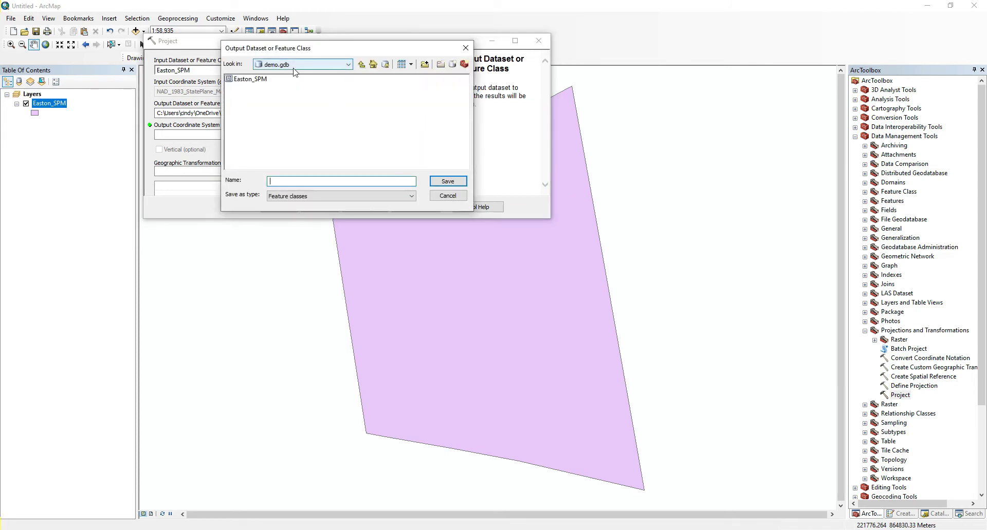
pyautogui.click(361, 65)
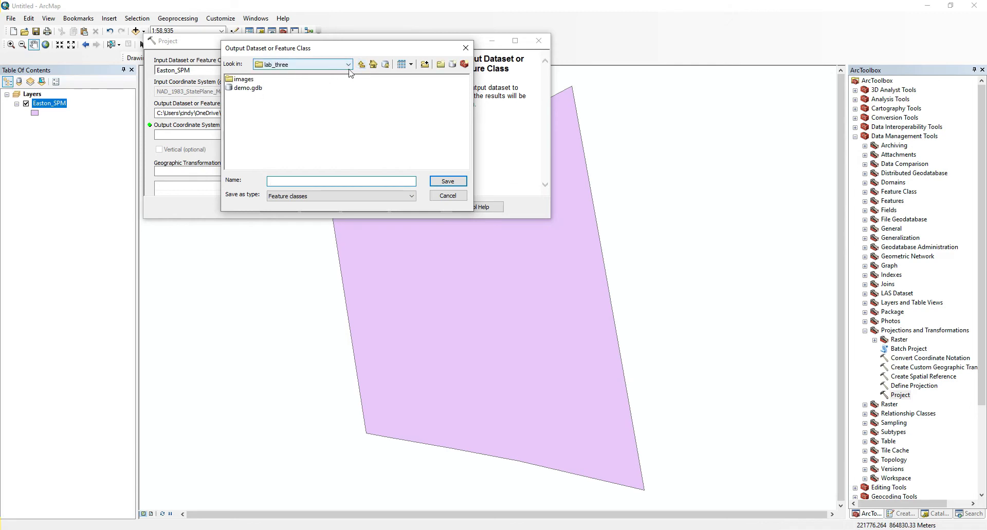
pyautogui.doubleClick(241, 89)
pyautogui.click(302, 180)
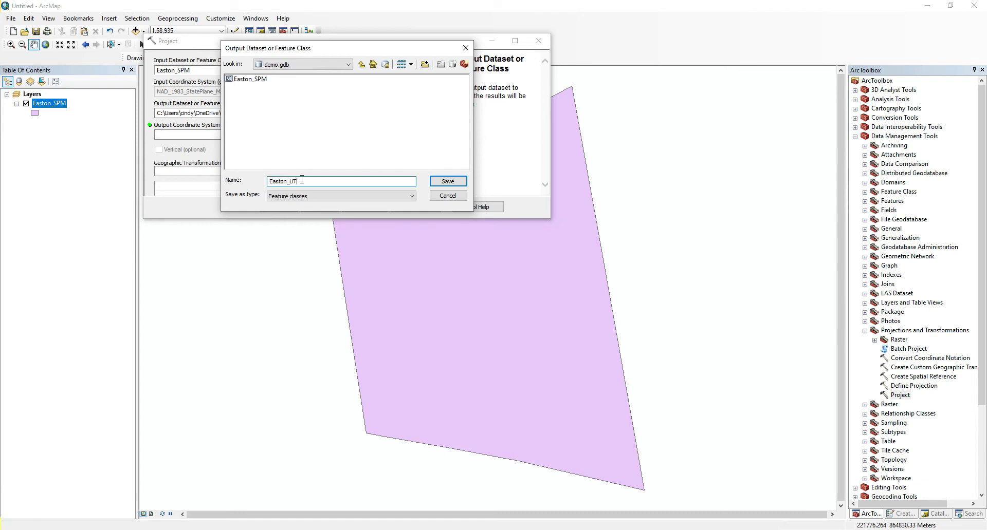
pyautogui.write('Easton_UTM_Zone_18N')
pyautogui.click(448, 182)
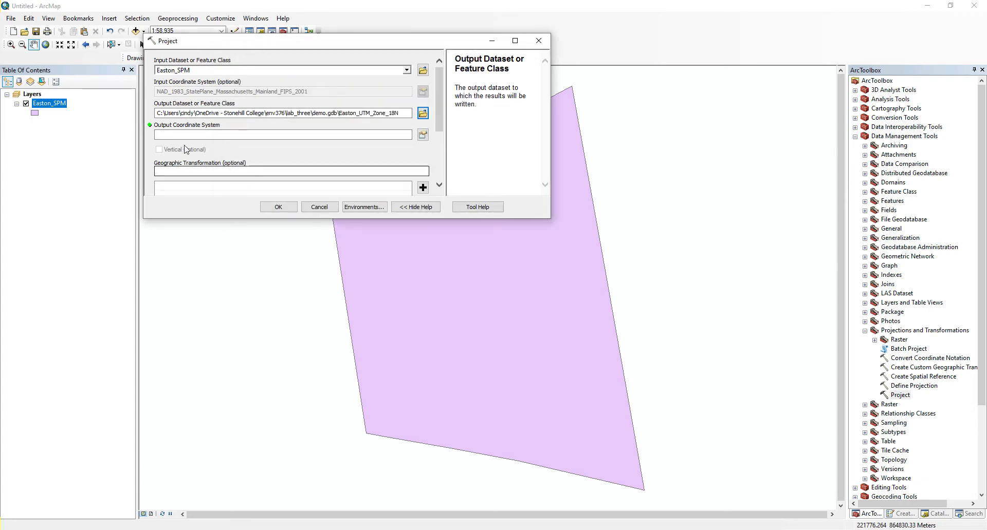
# Set the output coordinate system to the projected NAD 1983 UTM Zone 18N and run the projection.
pyautogui.click(423, 136)
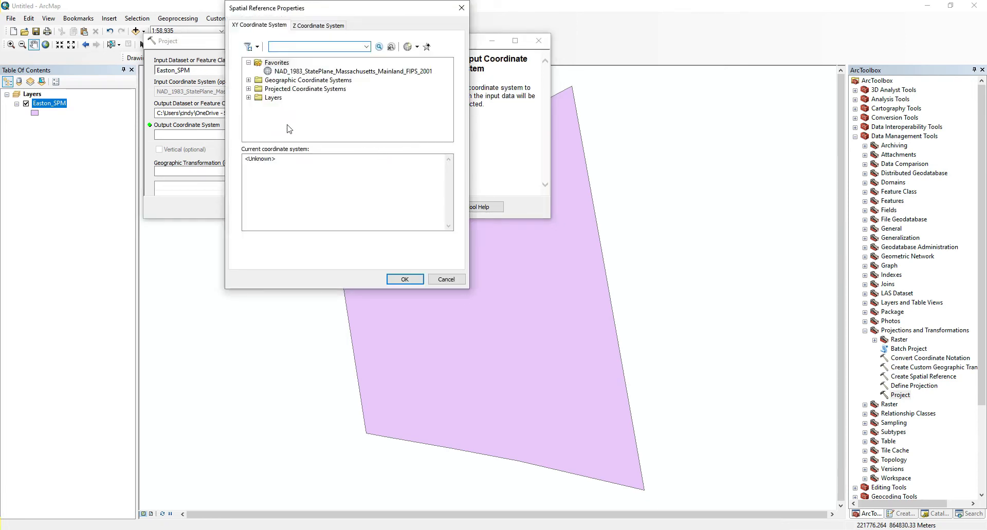
pyautogui.click(248, 89)
pyautogui.scroll(-1, 259, 124)
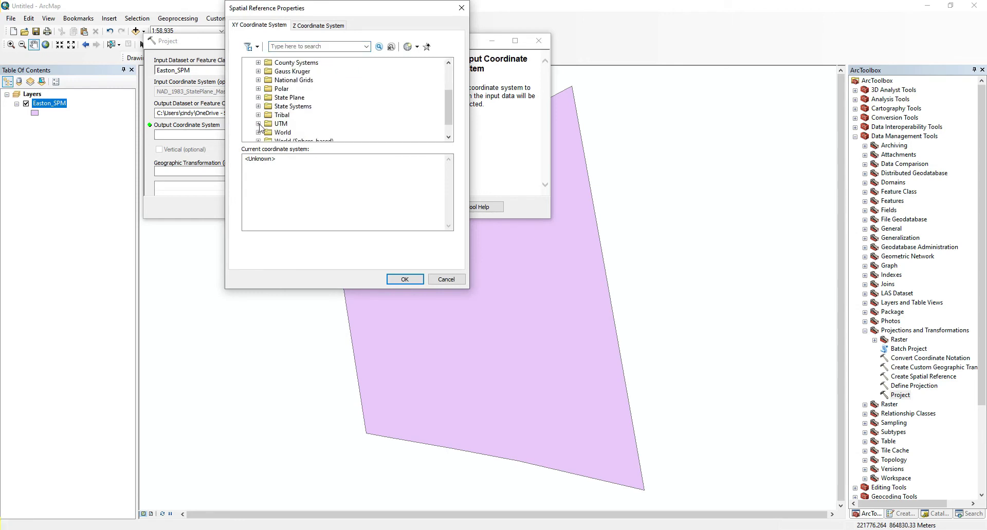
pyautogui.click(258, 124)
pyautogui.scroll(-1, 265, 119)
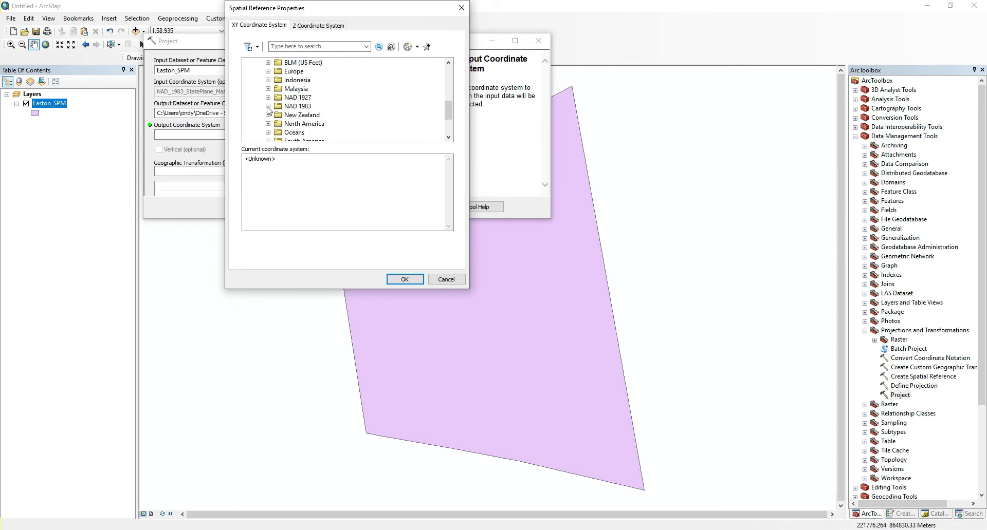
pyautogui.click(268, 107)
pyautogui.scroll(-3, 296, 116)
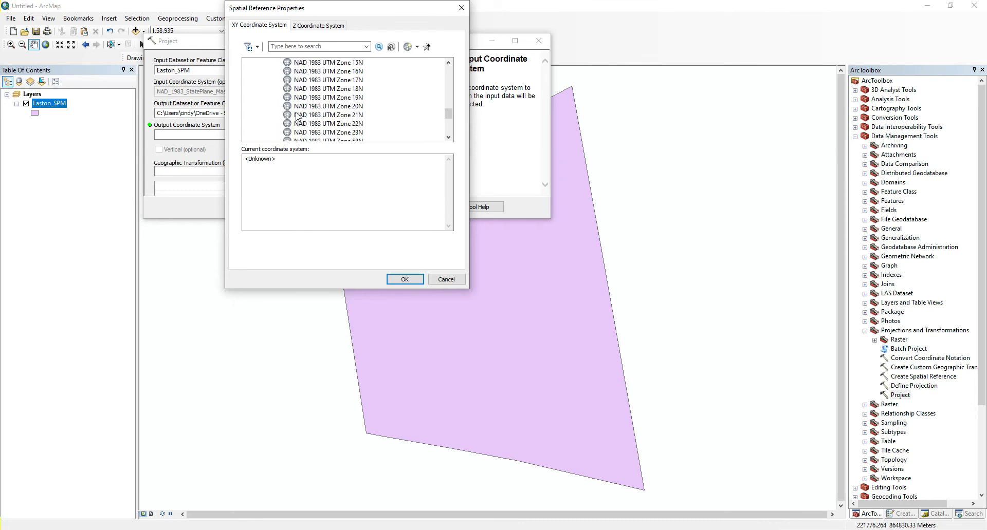
pyautogui.click(329, 89)
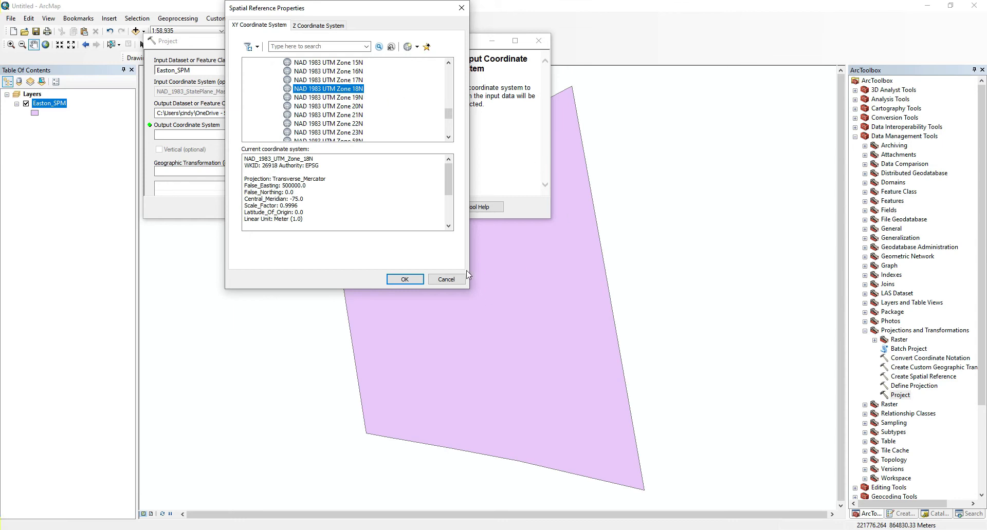
pyautogui.click(409, 280)
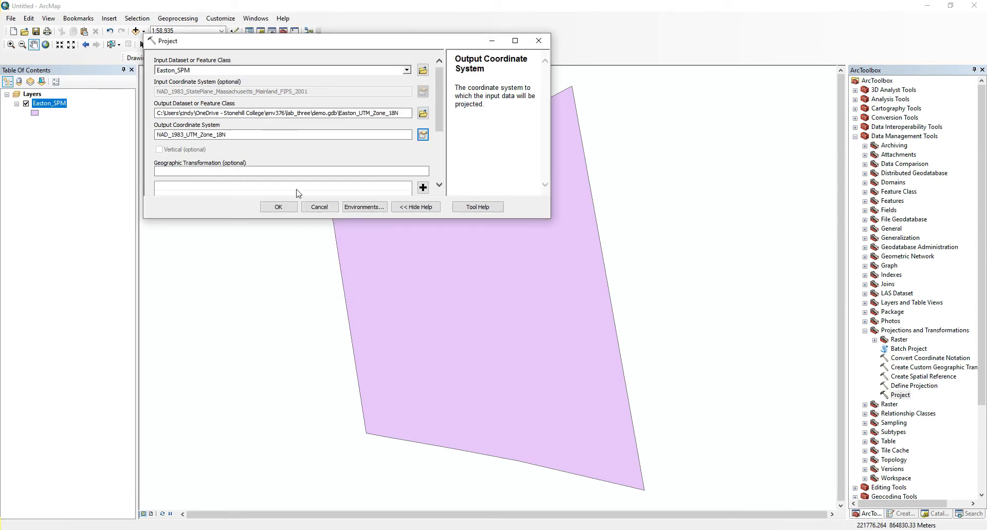
pyautogui.moveTo(441, 129)
pyautogui.mouseDown()
pyautogui.moveTo(446, 182)
pyautogui.moveTo(439, 122)
pyautogui.mouseUp()
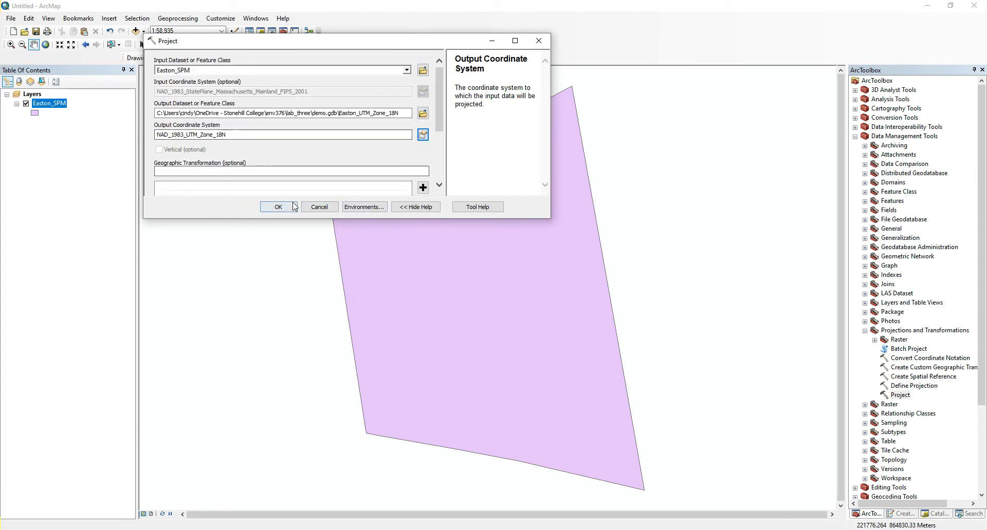
pyautogui.click(278, 207)
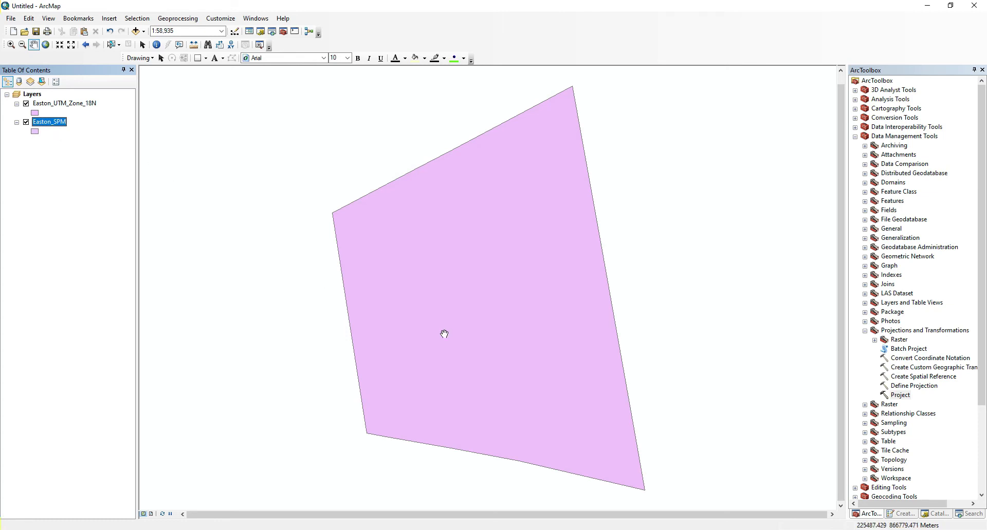
# Start another Project operation on Easton_SPM with the output feature class named Easton_GCS in demo.gdb.
pyautogui.click(903, 396)
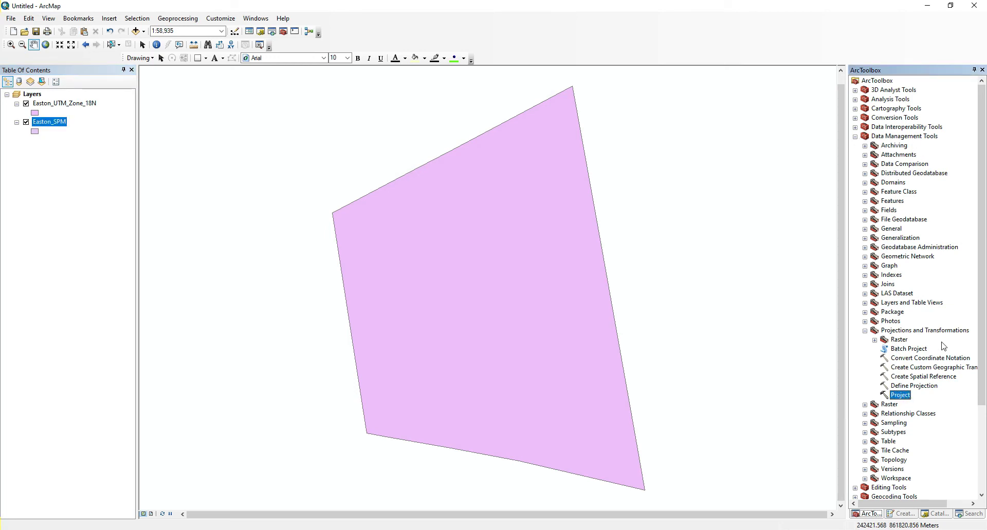
pyautogui.doubleClick(897, 397)
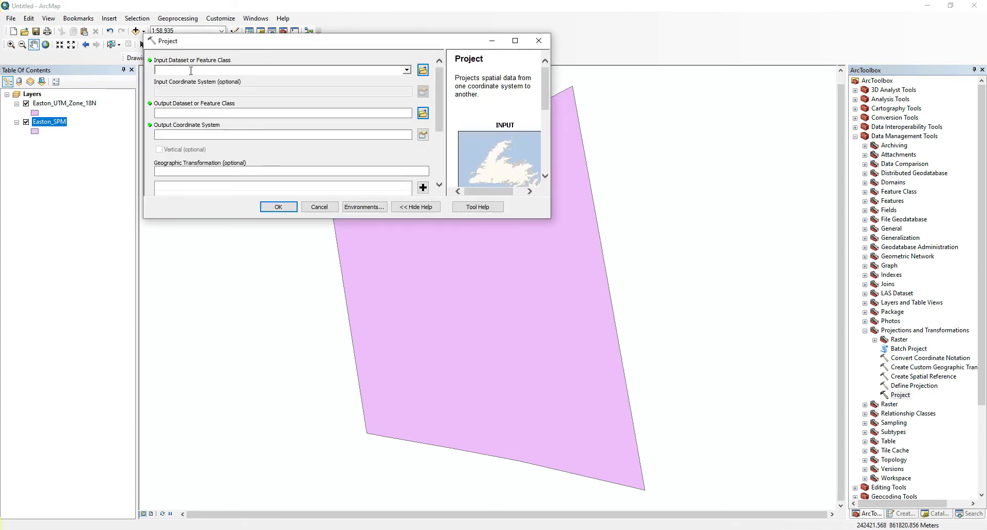
pyautogui.click(406, 69)
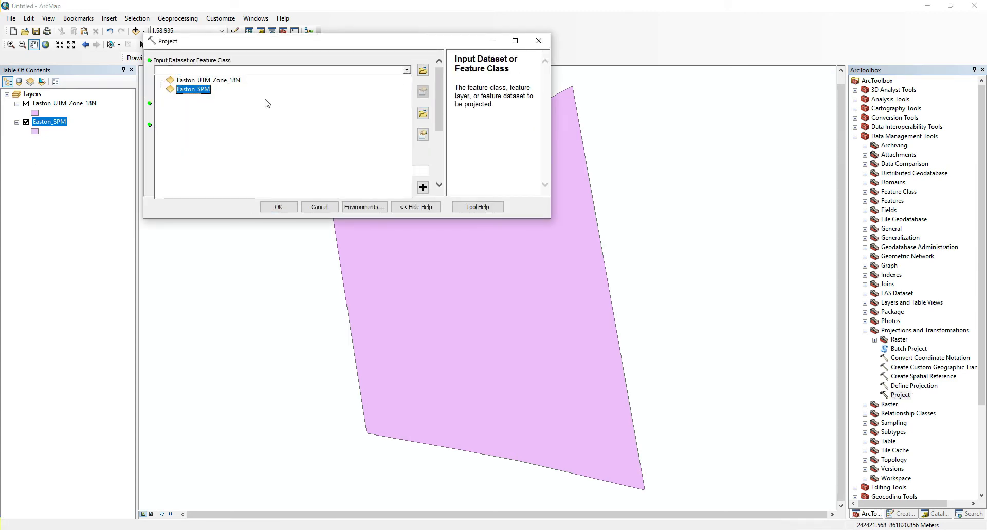
pyautogui.click(197, 91)
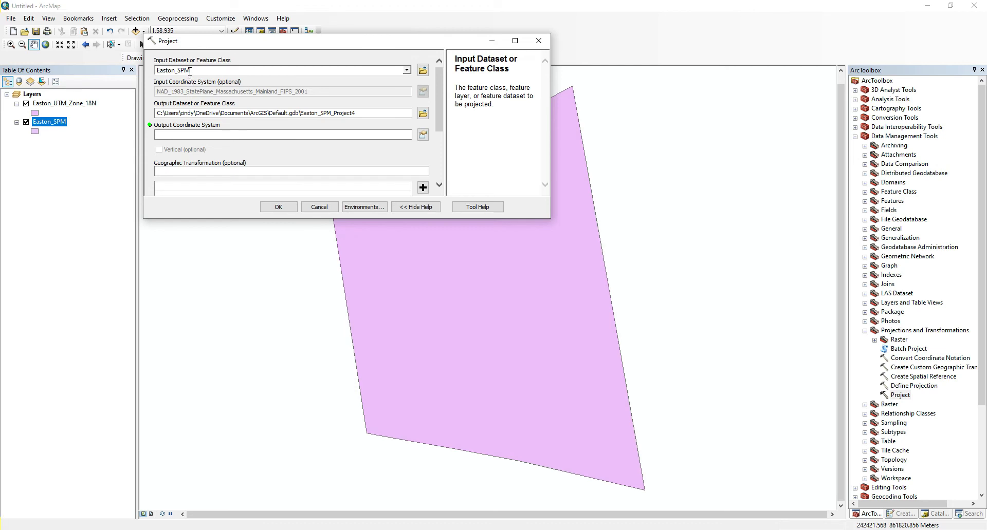
pyautogui.click(422, 113)
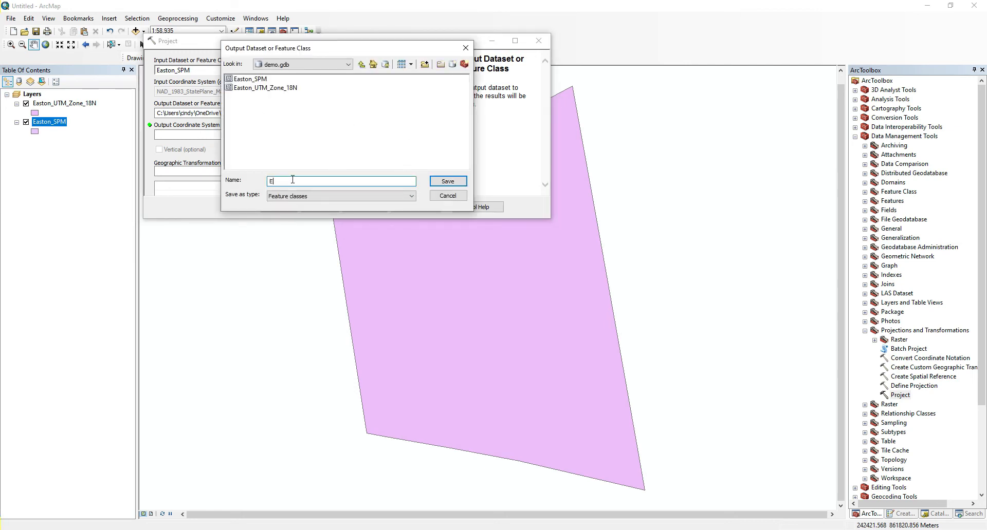
pyautogui.write('Easton_GCS')
pyautogui.click(448, 181)
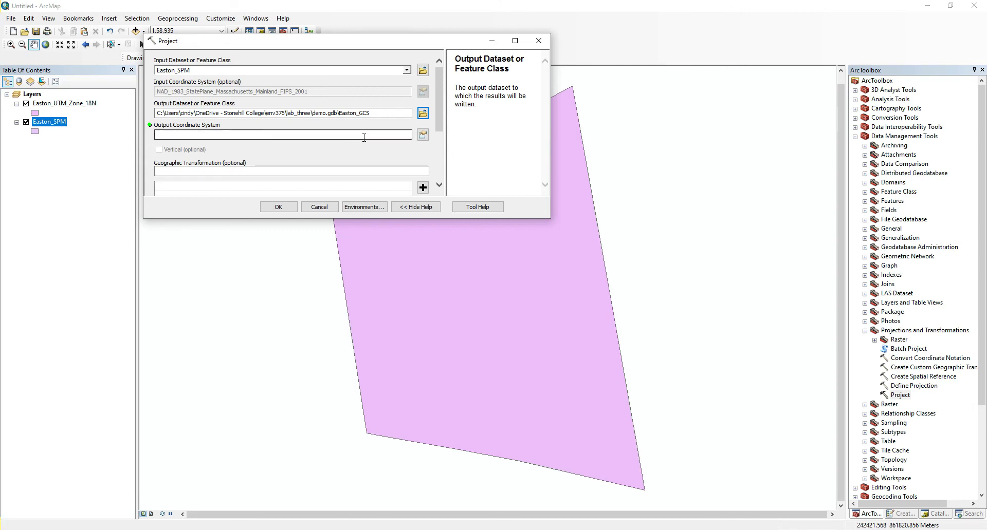
# Set the output coordinate system to the geographic system NAD 1983 for North America, USA and territories.
pyautogui.click(422, 139)
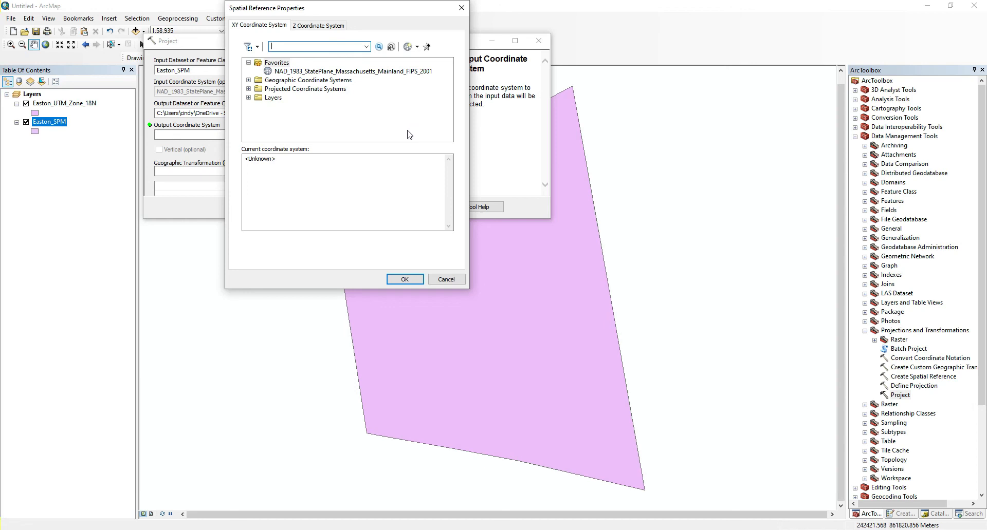
pyautogui.click(248, 80)
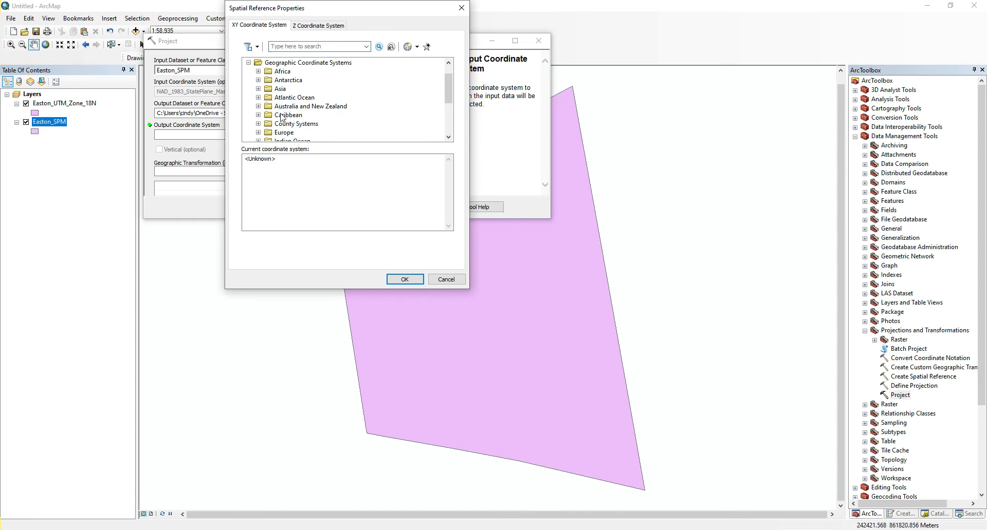
pyautogui.scroll(-1, 284, 124)
pyautogui.scroll(-1, 285, 125)
pyautogui.click(258, 98)
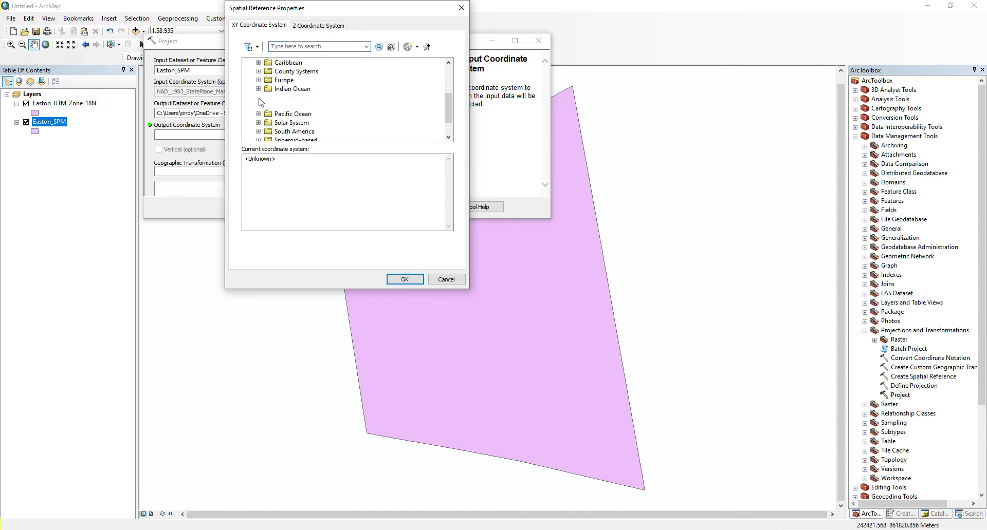
pyautogui.scroll(-8, 307, 114)
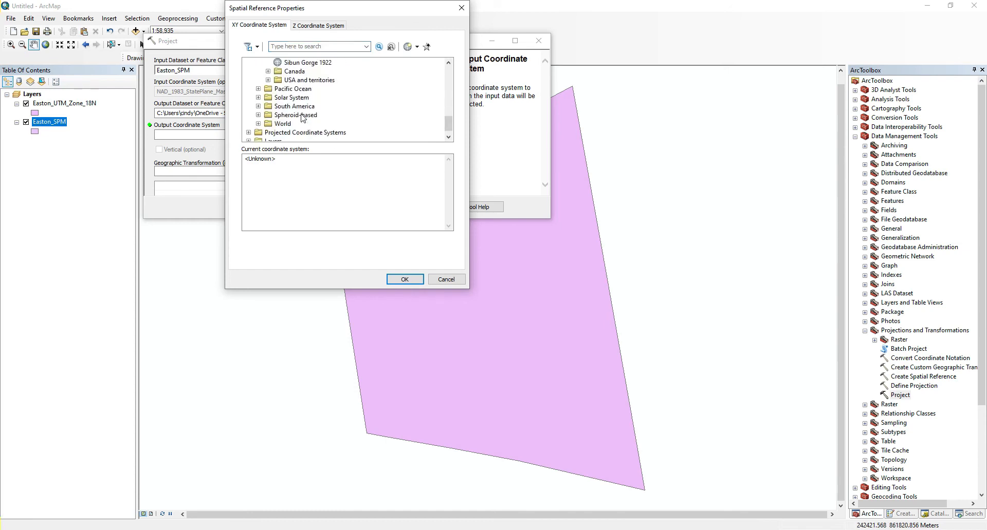
pyautogui.click(268, 107)
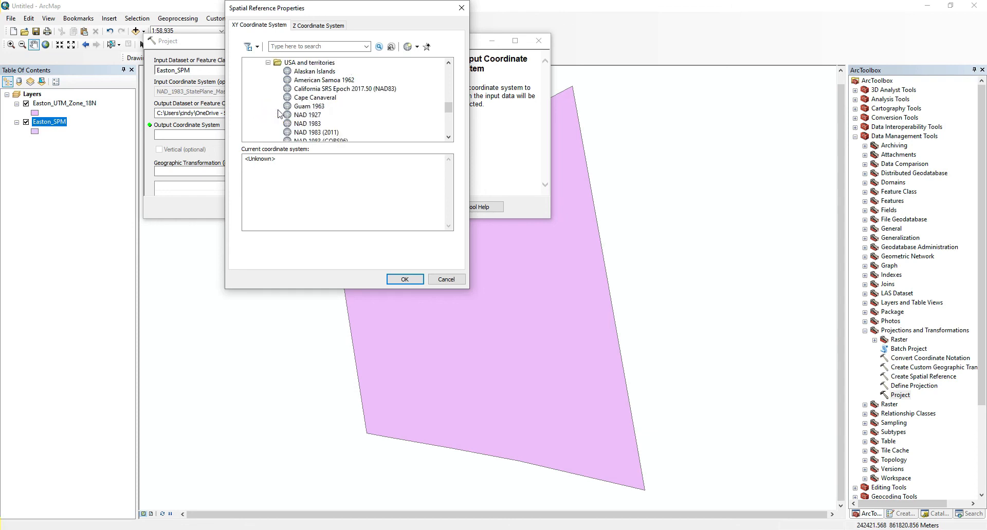
pyautogui.click(306, 124)
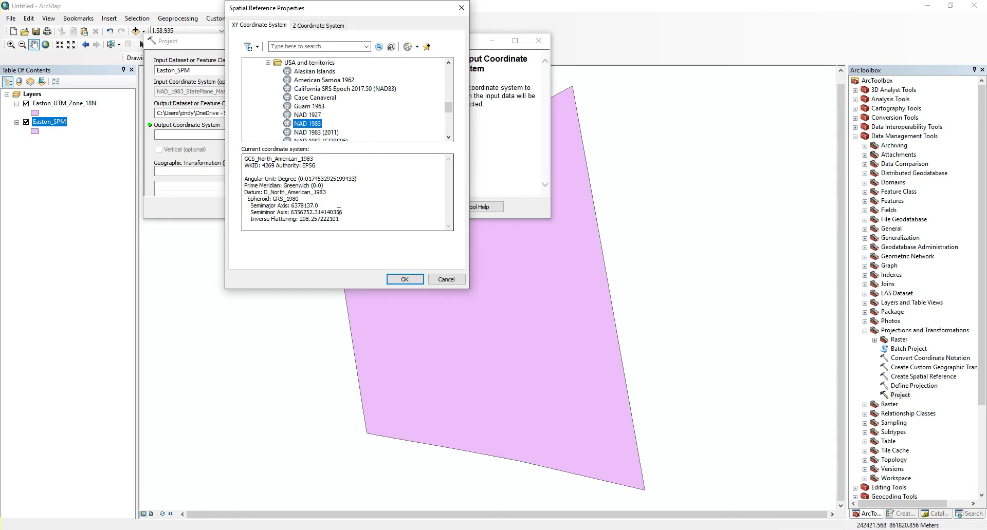
pyautogui.click(396, 278)
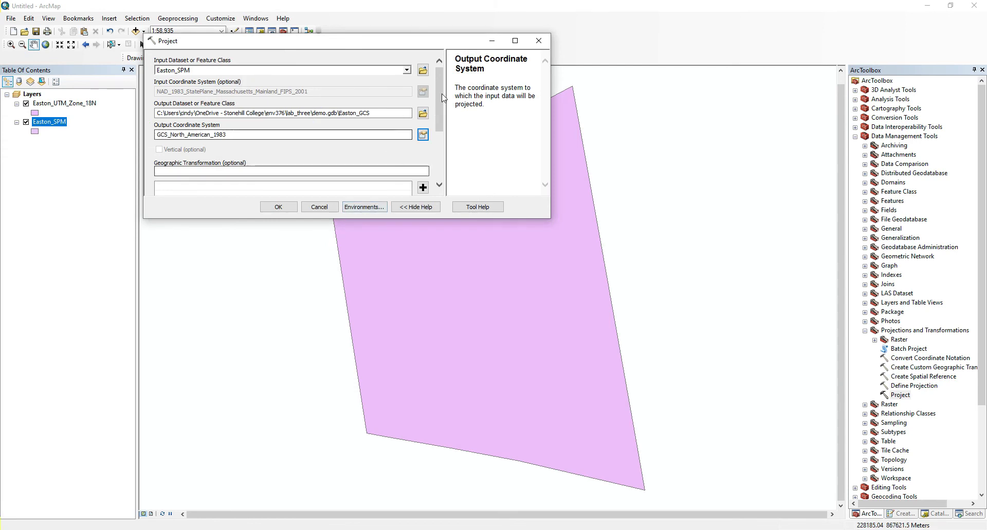
pyautogui.scroll(-2, 437, 120)
pyautogui.scroll(-4, 438, 122)
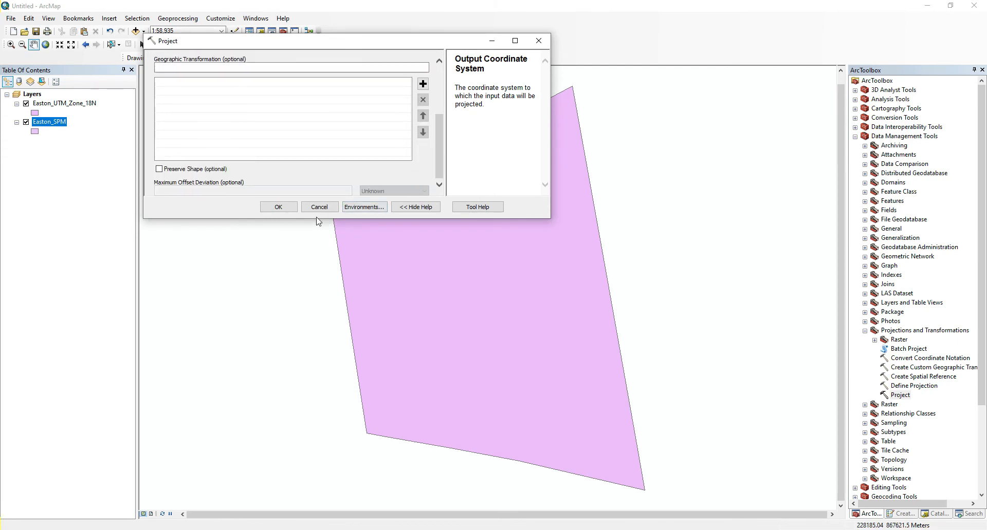
# Run the projection of Easton_SPM to produce the Easton_GCS feature class.
pyautogui.click(286, 209)
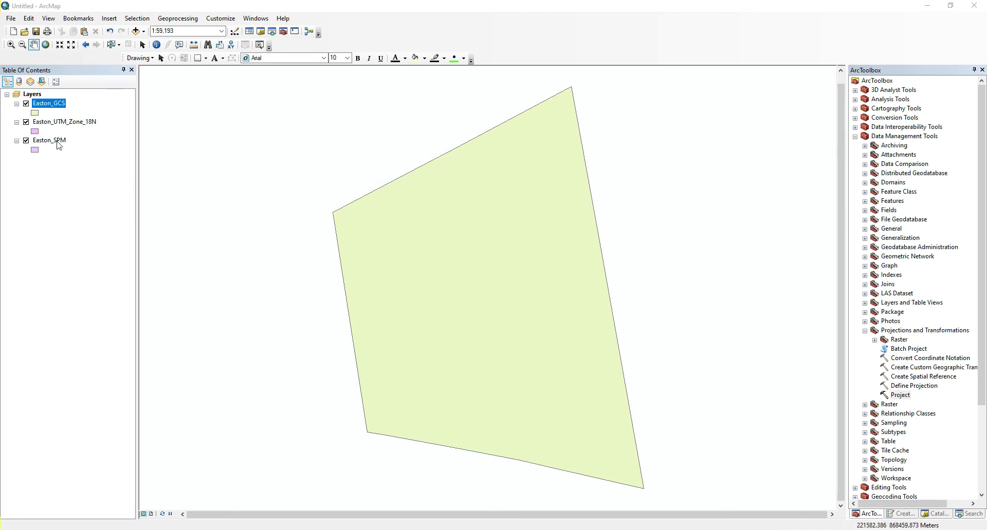
pyautogui.click(52, 113)
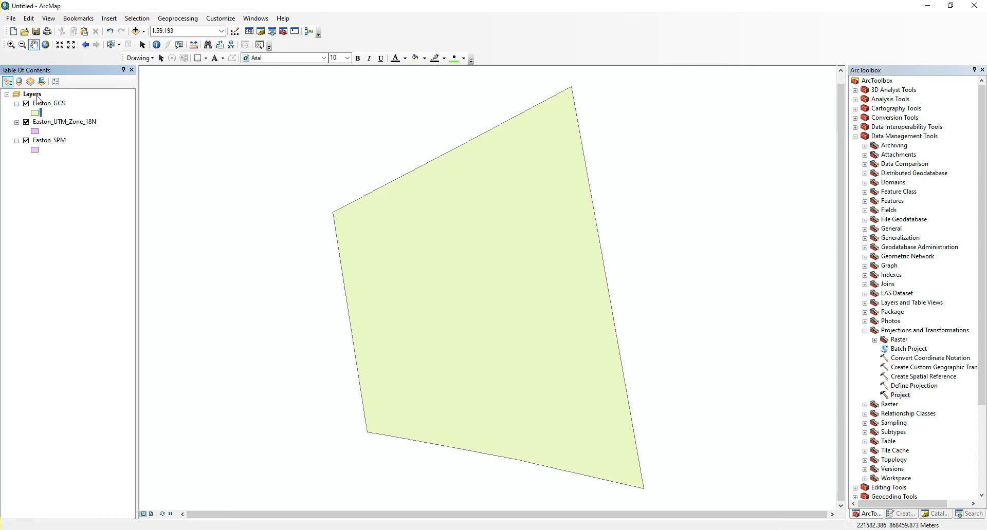
# Clear the coordinate system assigned to the Layers data frame, apply the change and show the map at full extent.
pyautogui.rightClick(38, 98)
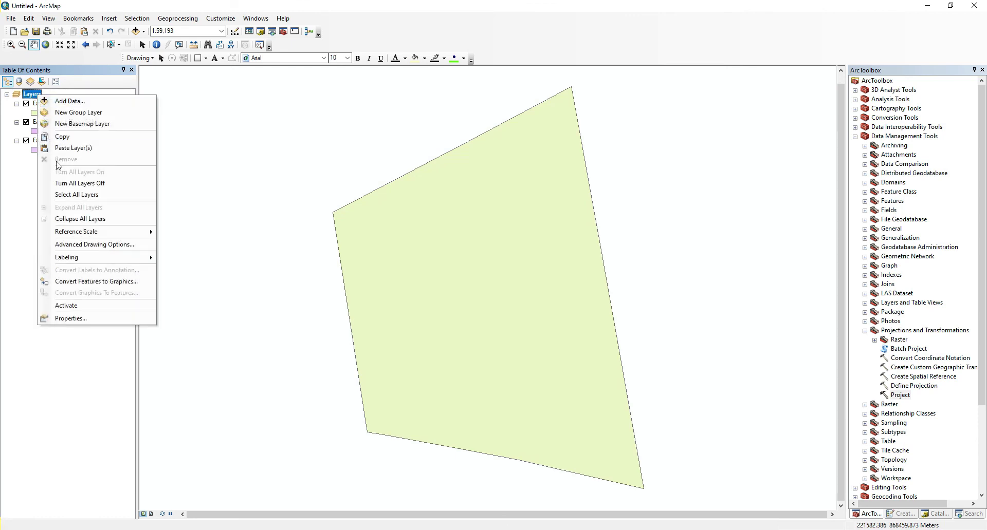
pyautogui.click(82, 322)
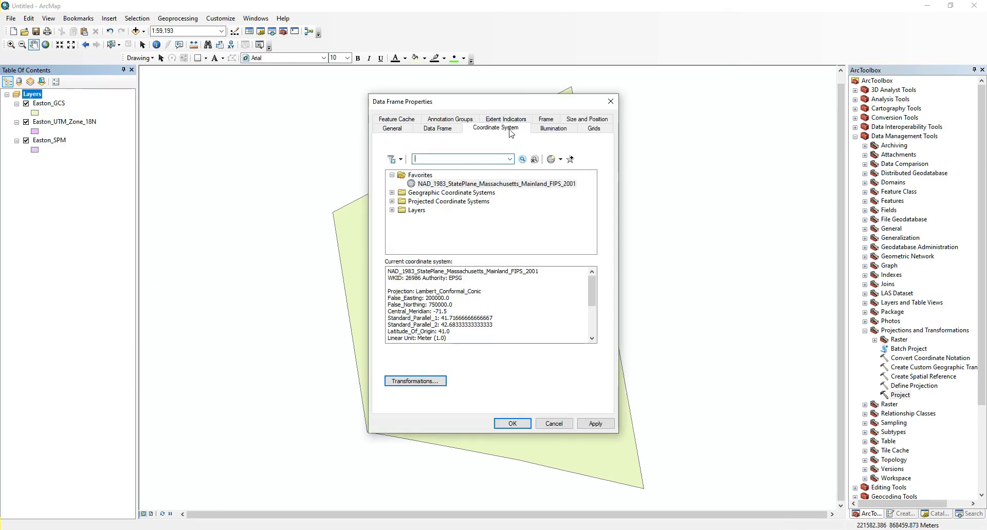
pyautogui.click(560, 159)
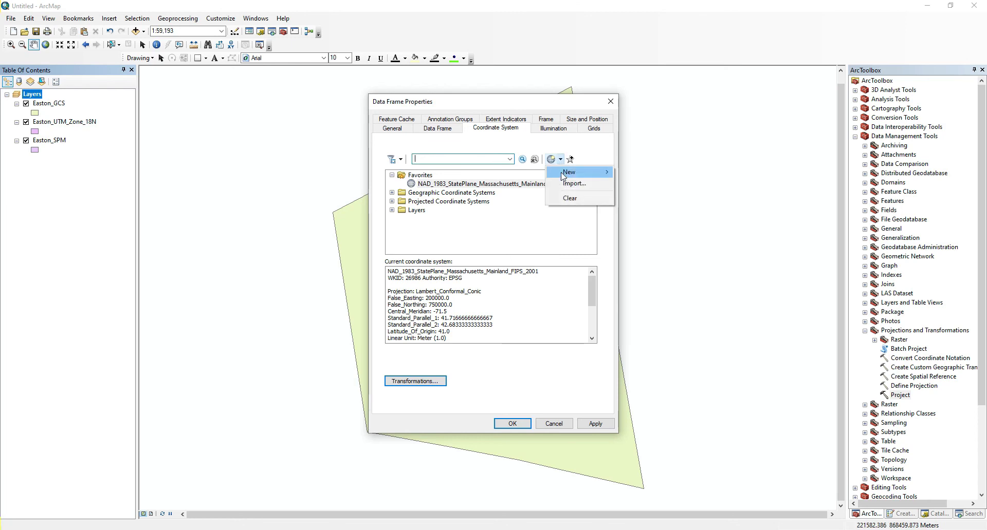
pyautogui.click(569, 200)
pyautogui.click(595, 425)
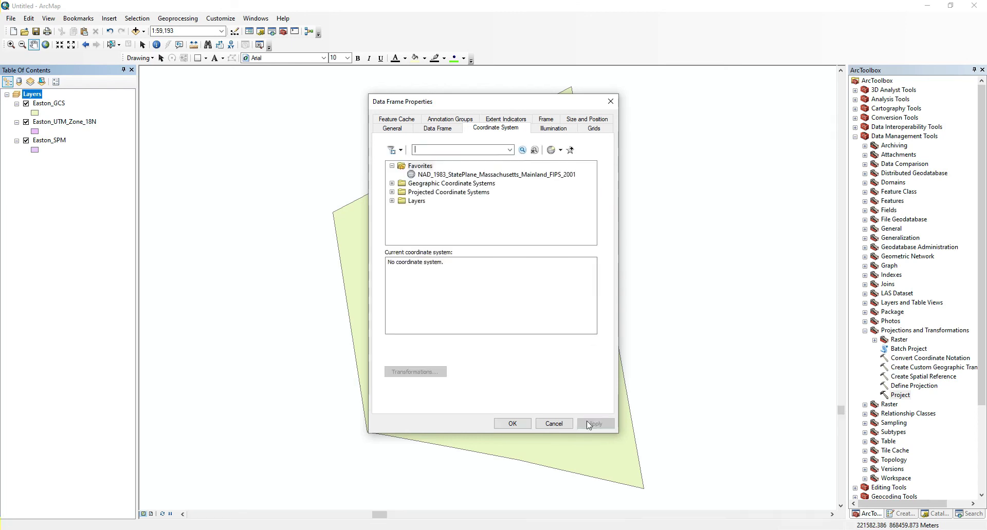
pyautogui.click(512, 424)
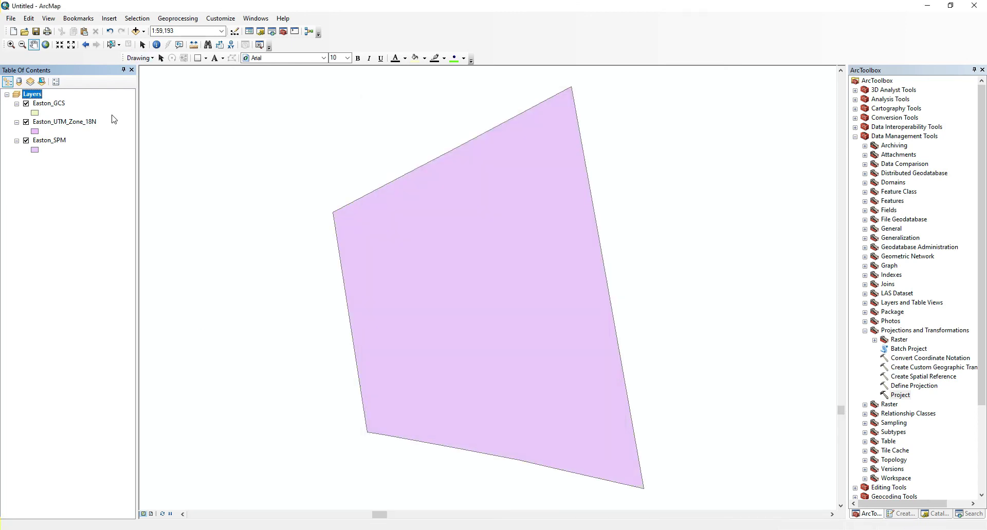
pyautogui.click(89, 169)
pyautogui.click(47, 47)
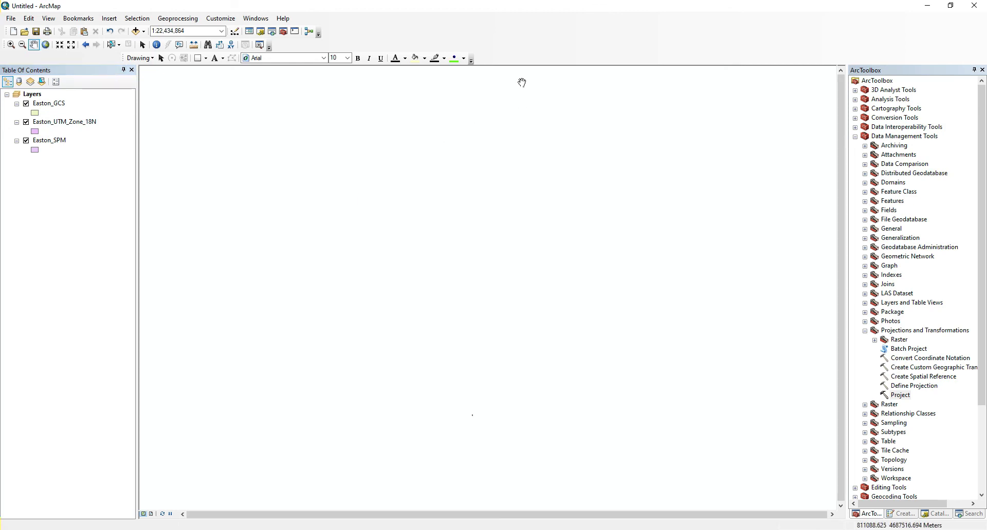